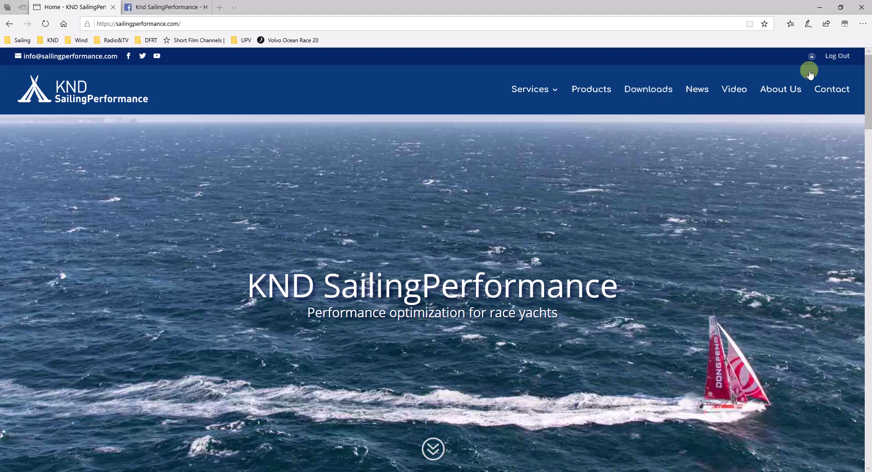
Step: Open the site's Downloads page and review the installation requirements and instructions
click(659, 94)
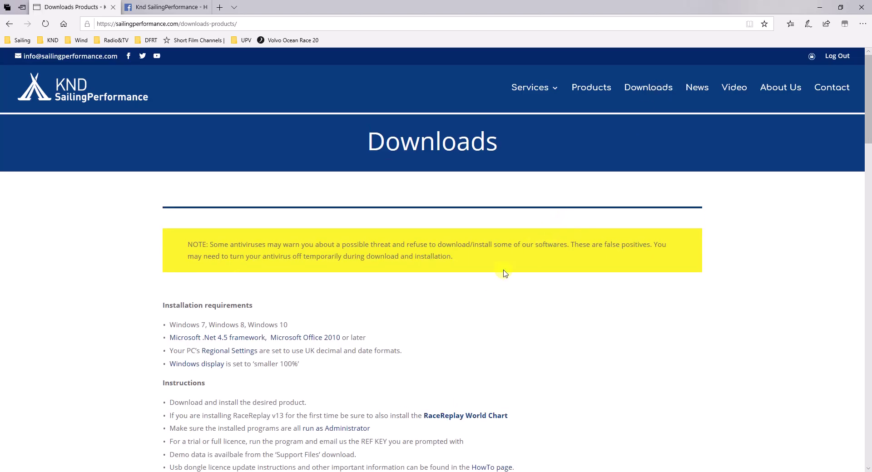
scroll(492, 283, down, 2)
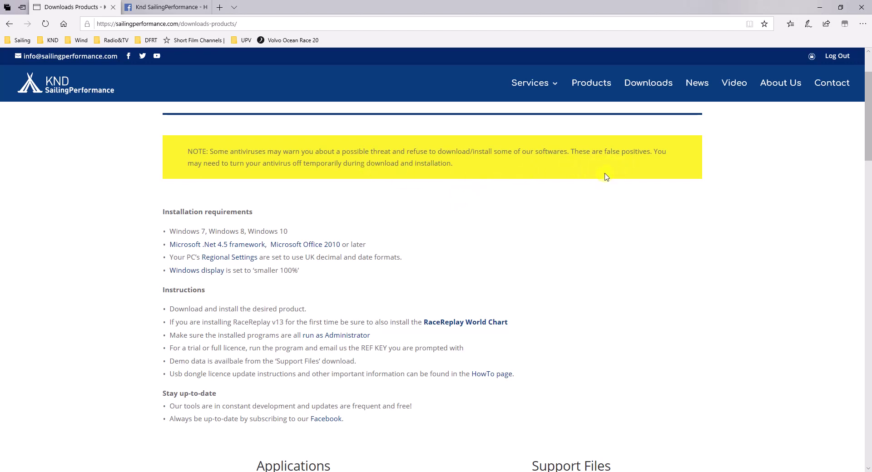
scroll(527, 222, down, 1)
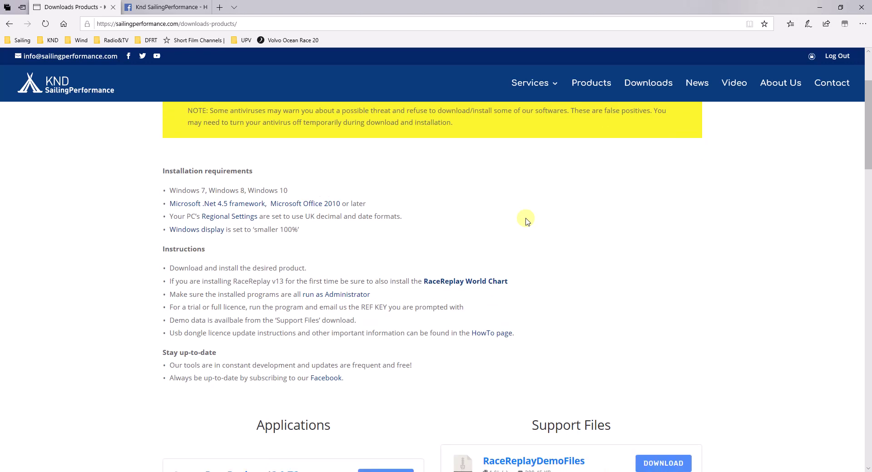
scroll(527, 222, down, 1)
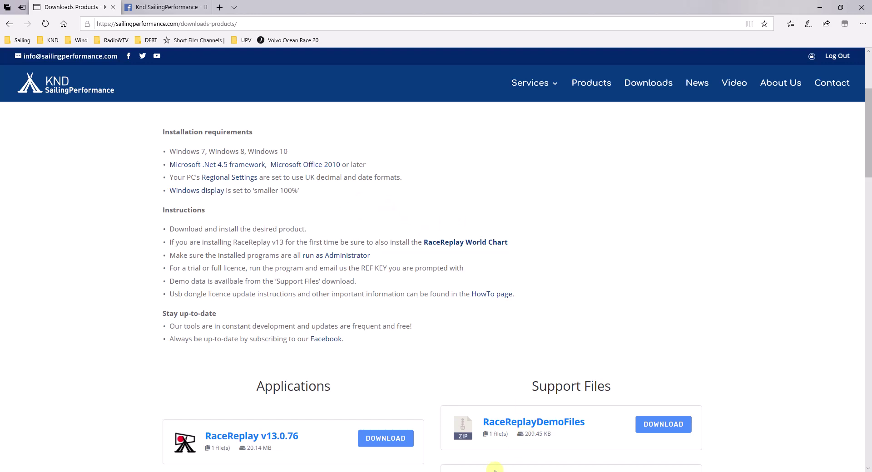
Step: Switch to the Windows Region settings and open the Control Panel's date, time and number formats
key(alt+Tab)
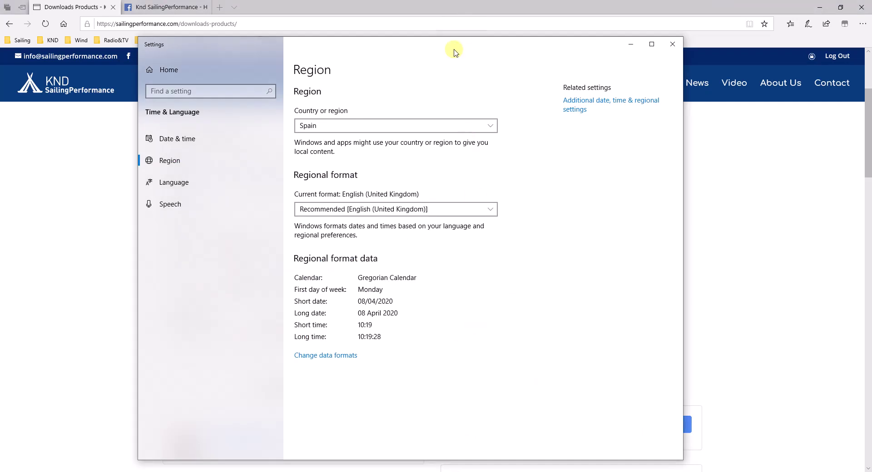
drag(454, 49, 449, 44)
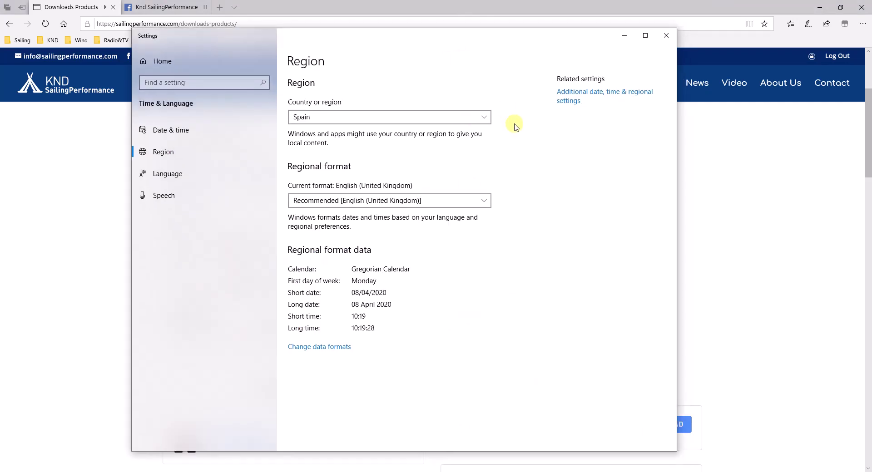
click(575, 100)
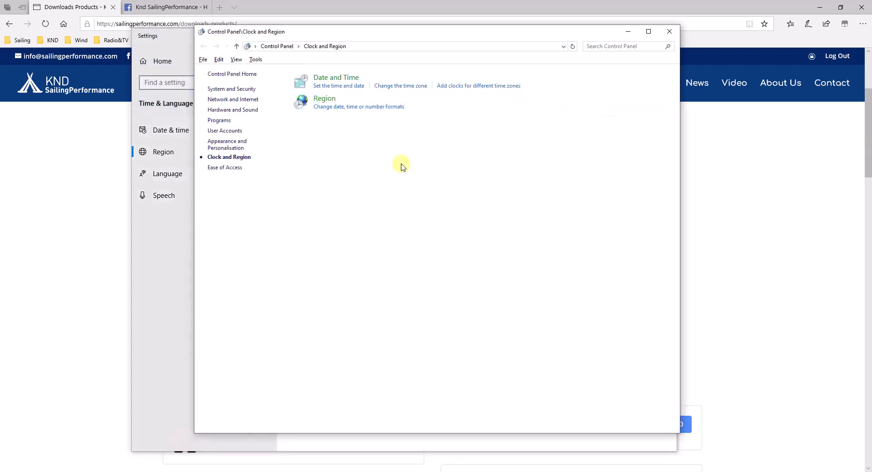
click(353, 109)
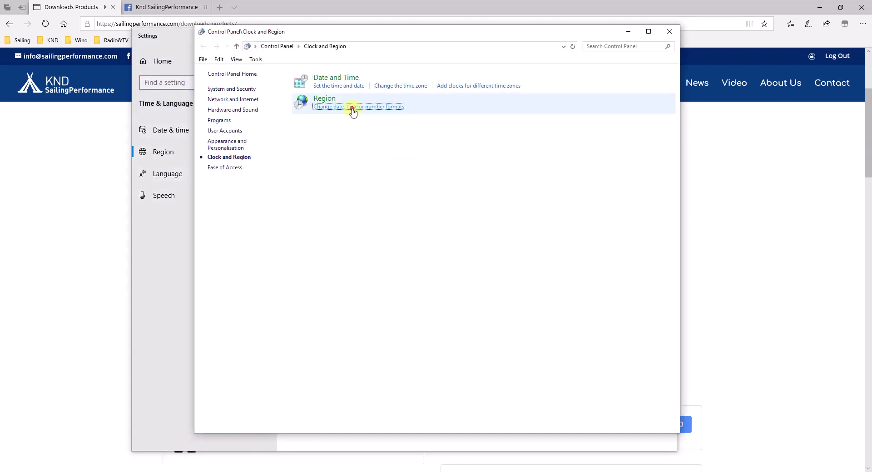
drag(177, 30, 405, 60)
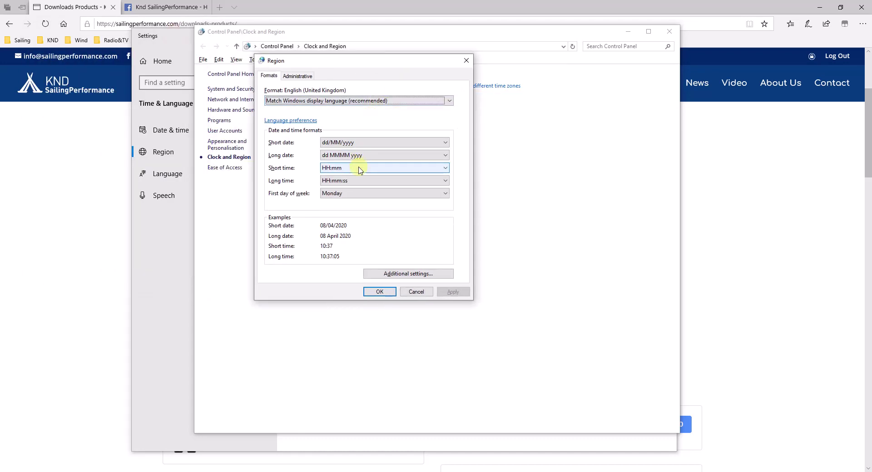
Step: Examine the decimal symbol in the additional number format settings, then cancel and close all region windows
click(396, 274)
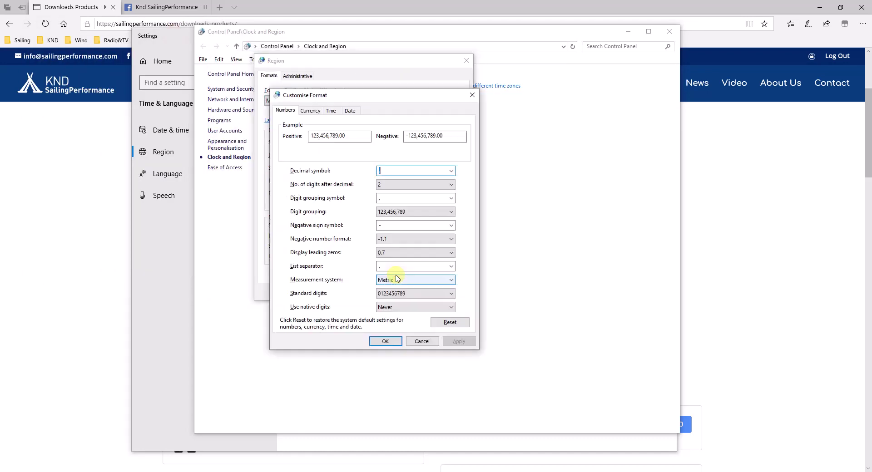
click(388, 173)
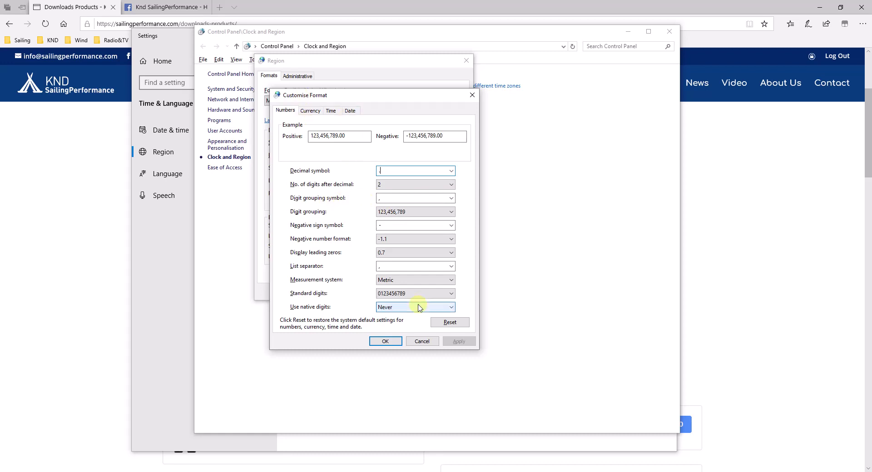
click(422, 341)
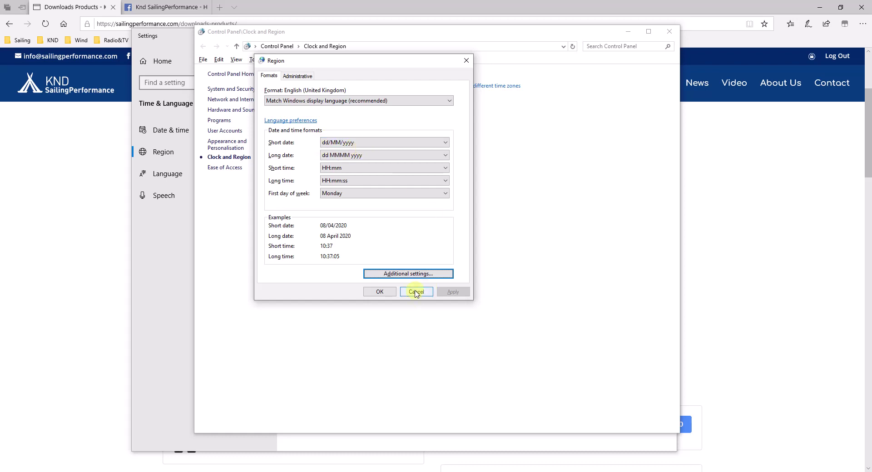
click(429, 291)
click(670, 31)
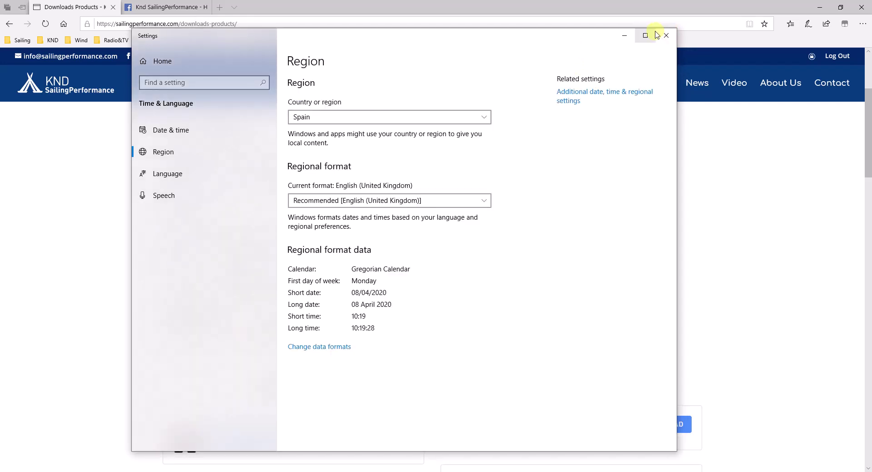
click(666, 34)
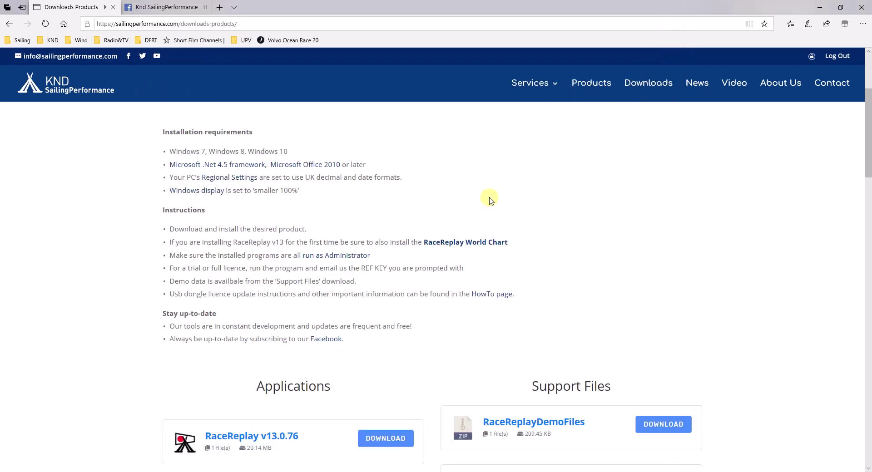
Step: Look at the KND SailingPerformance Facebook page and return to the Downloads page
scroll(489, 200, down, 2)
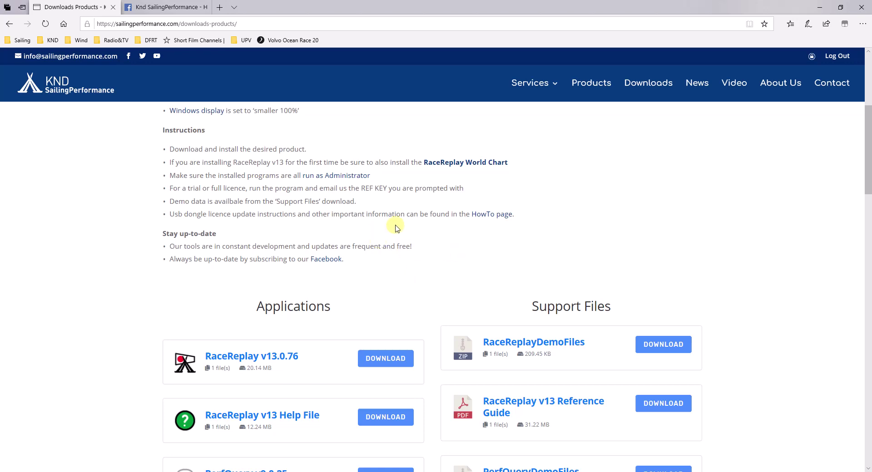
click(168, 7)
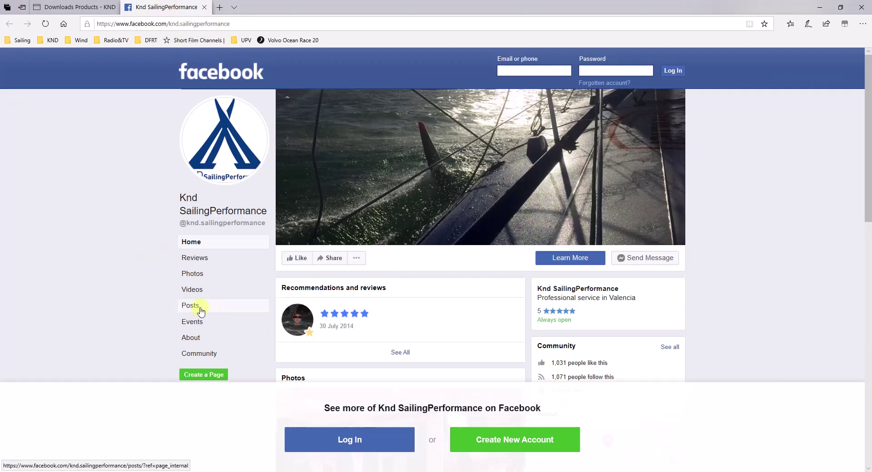
click(89, 6)
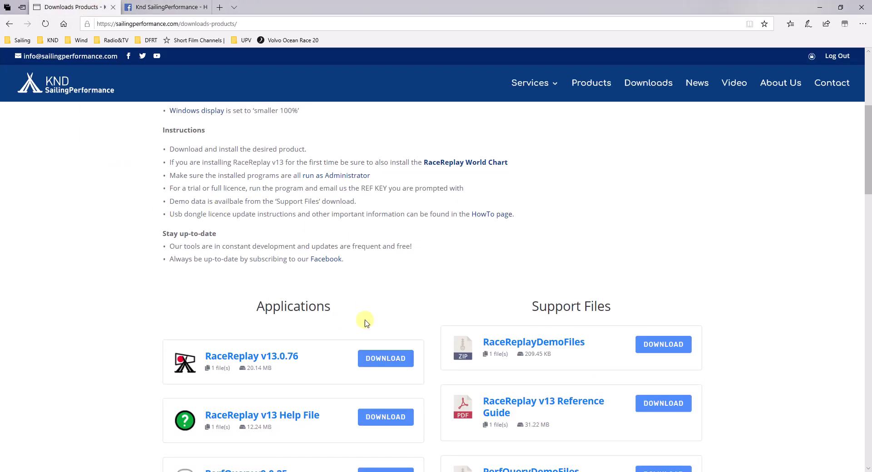
Step: Download RaceReplay v13.0.76 and save the zip file in the Downloads folder
click(386, 359)
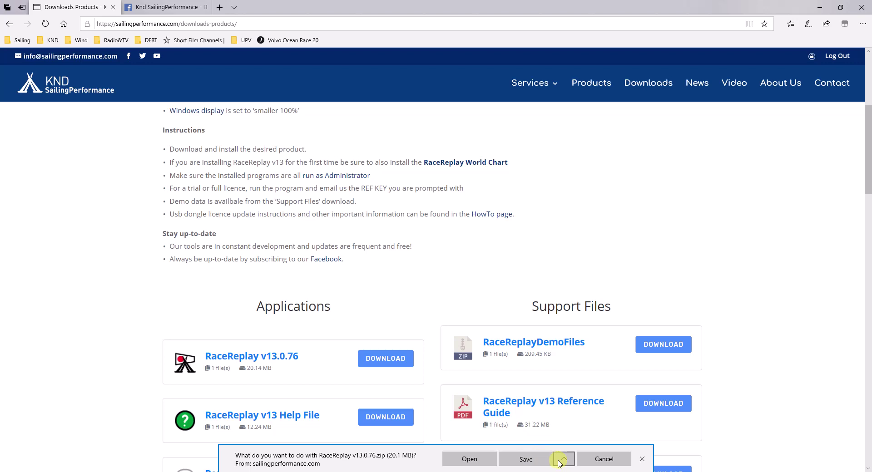
click(563, 459)
click(541, 447)
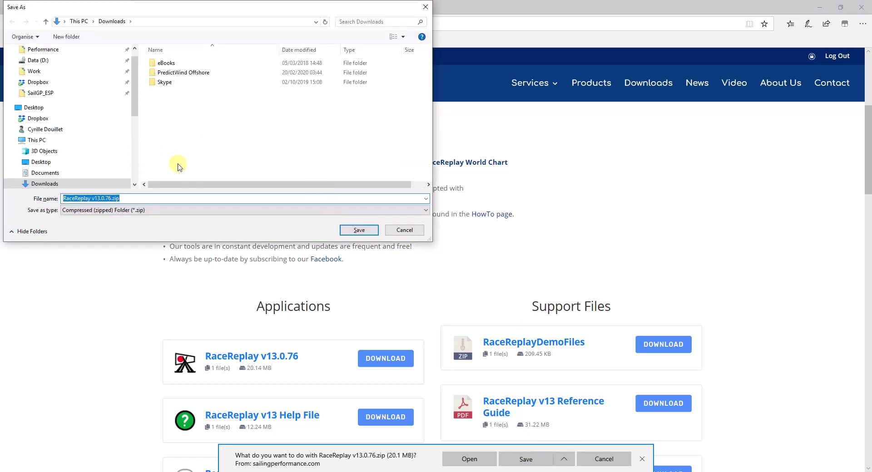
click(368, 232)
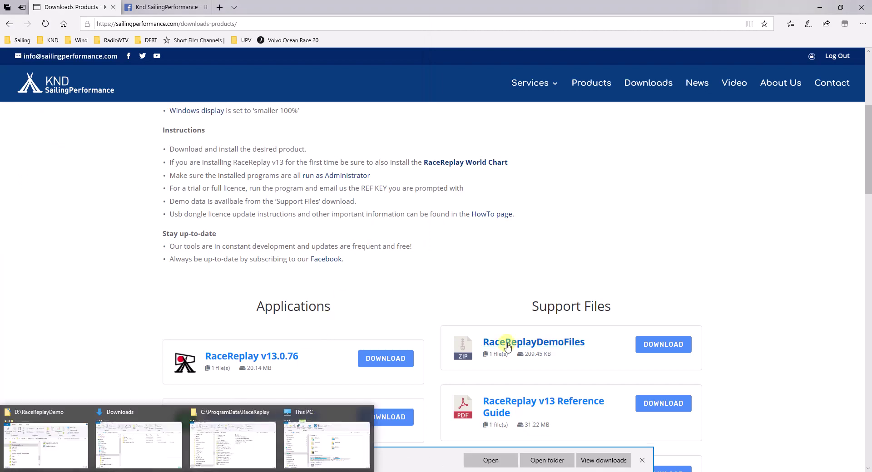
Step: Extract RaceReplay v13.0.76.zip into its own RaceReplay v13.0.76 folder in Downloads, check the extracted installer and close the folder window
click(554, 460)
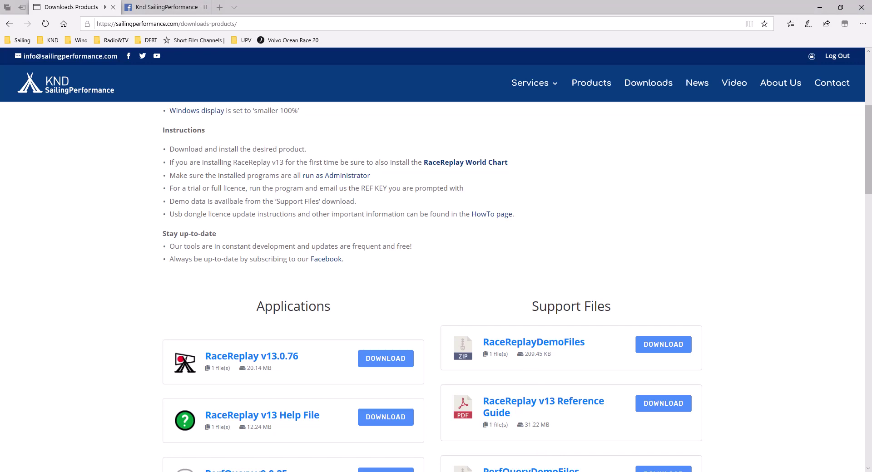
drag(510, 152, 485, 104)
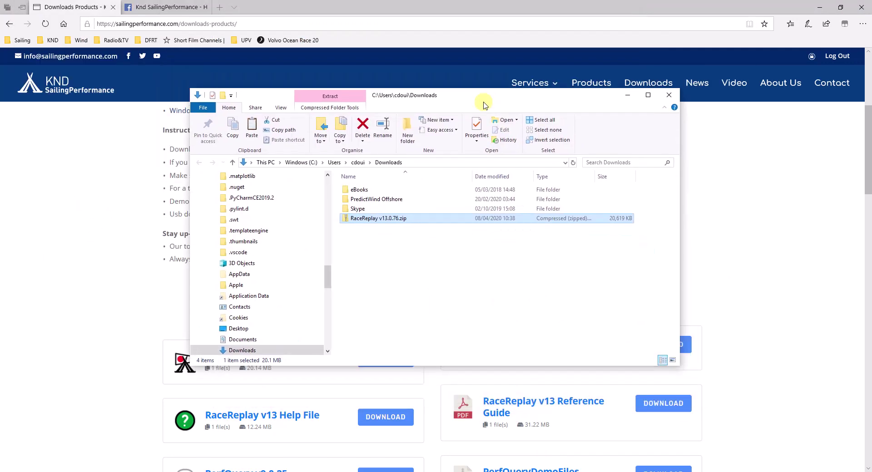
right_click(391, 222)
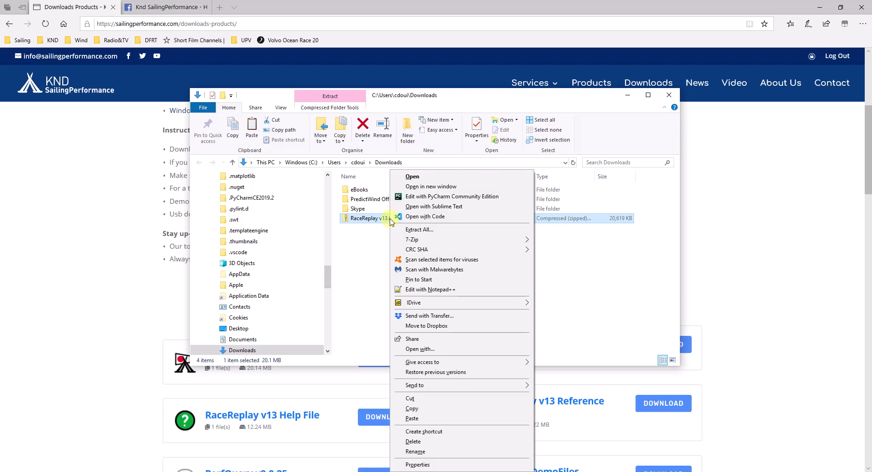
click(418, 230)
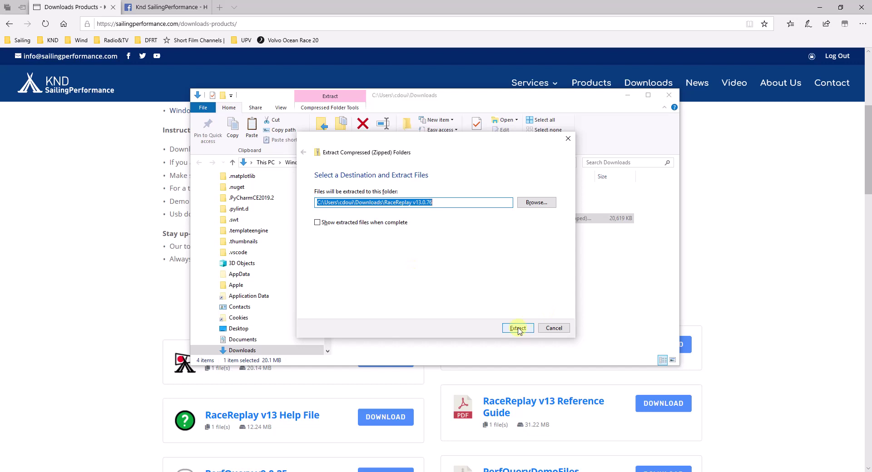
click(517, 328)
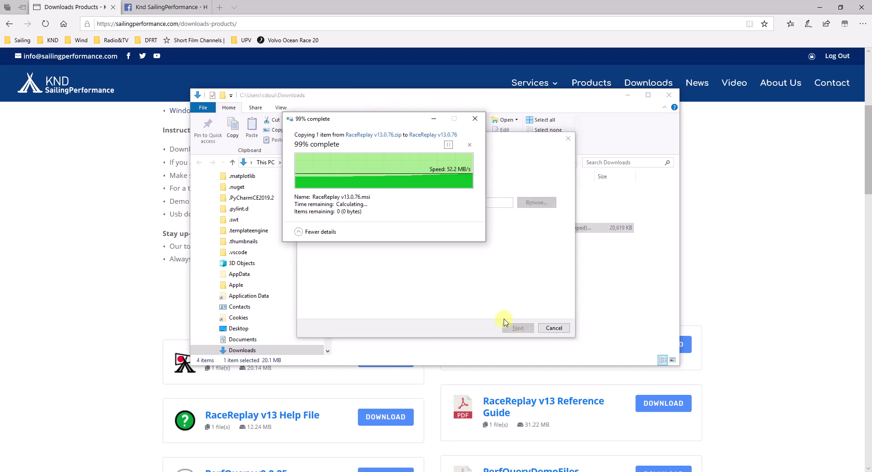
double_click(376, 210)
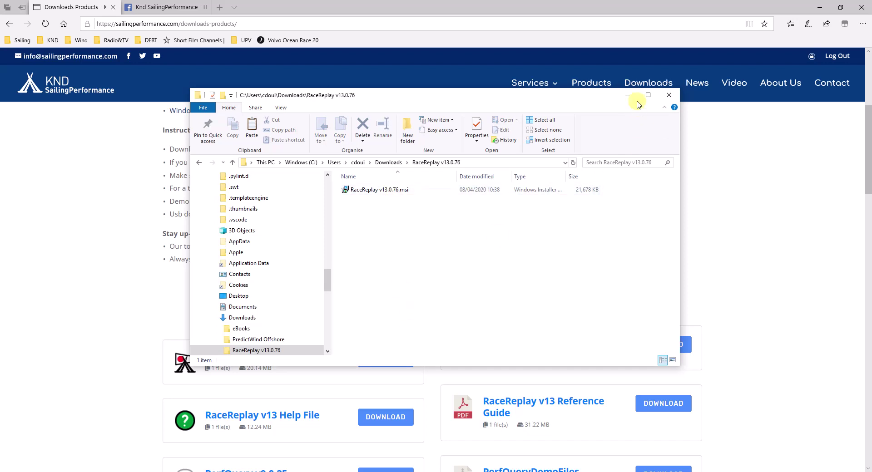
click(669, 95)
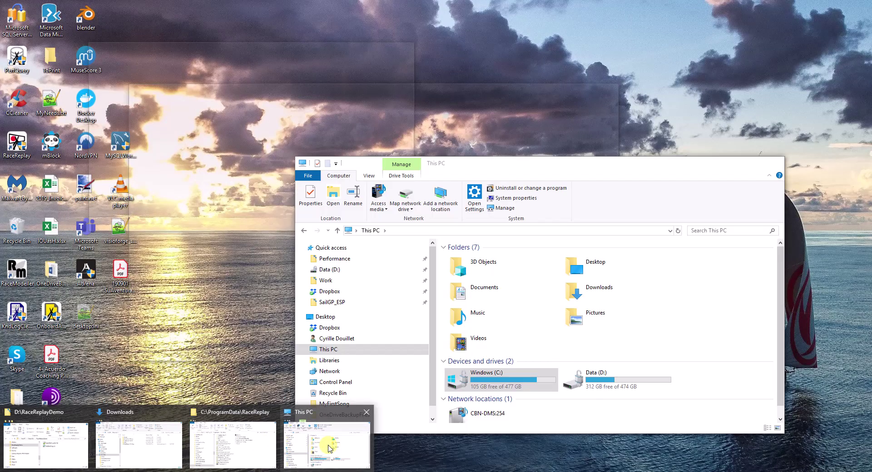
Step: Browse in File Explorer to C:\Program Files (x86)\SailingPerformance\RaceReplay and reposition the window over the page
click(333, 449)
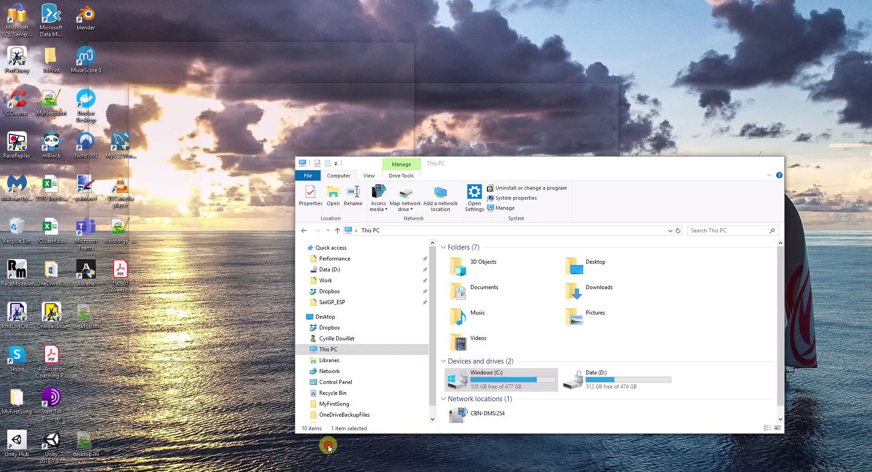
double_click(493, 381)
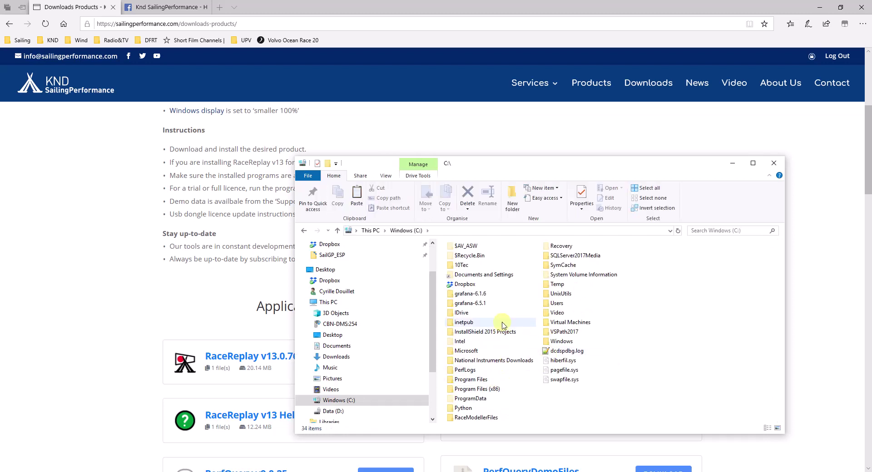
click(495, 393)
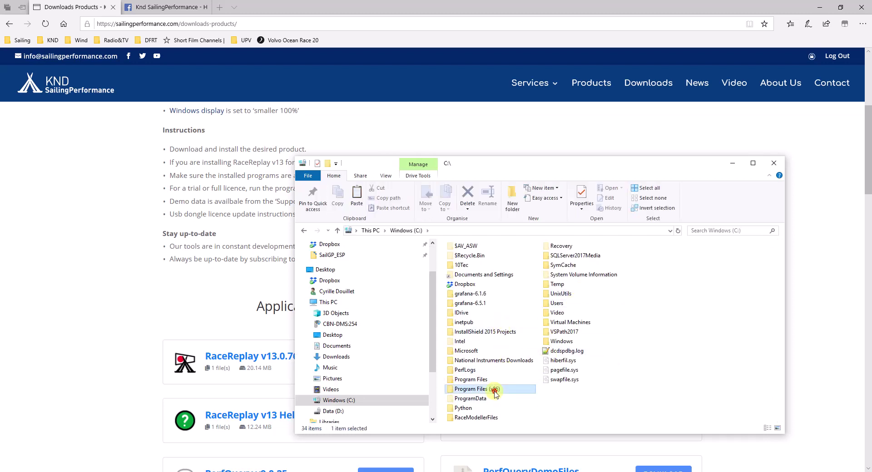
double_click(495, 392)
key(s)
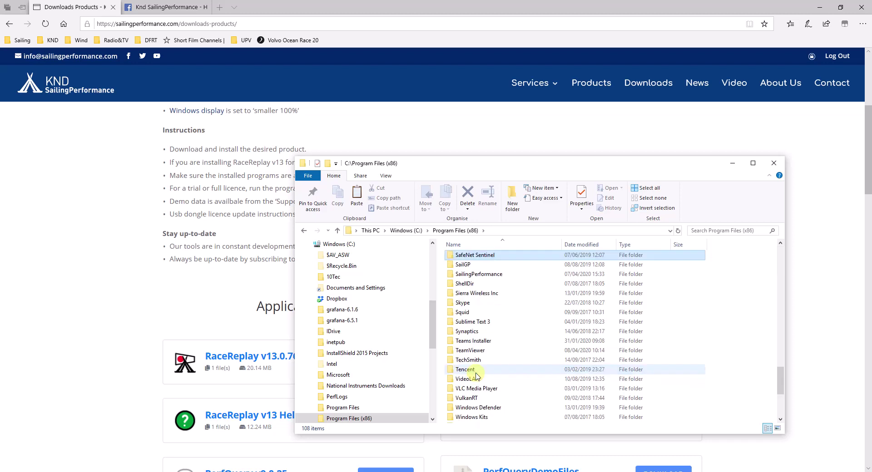
double_click(485, 277)
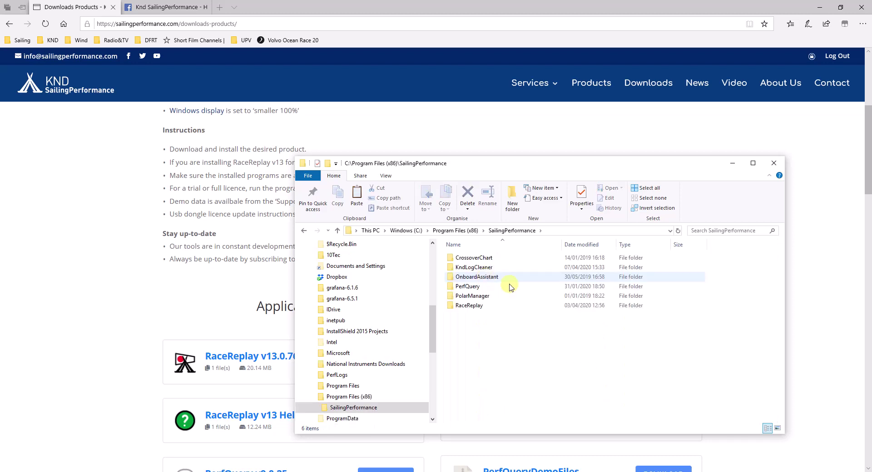
double_click(474, 305)
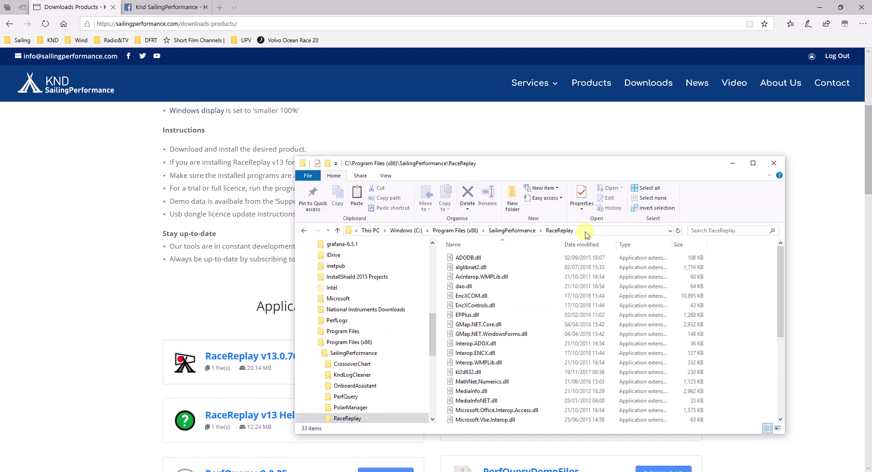
drag(580, 163, 471, 99)
Step: Switch the installed RaceReplay program folder from the detailed listing to the List view
right_click(628, 225)
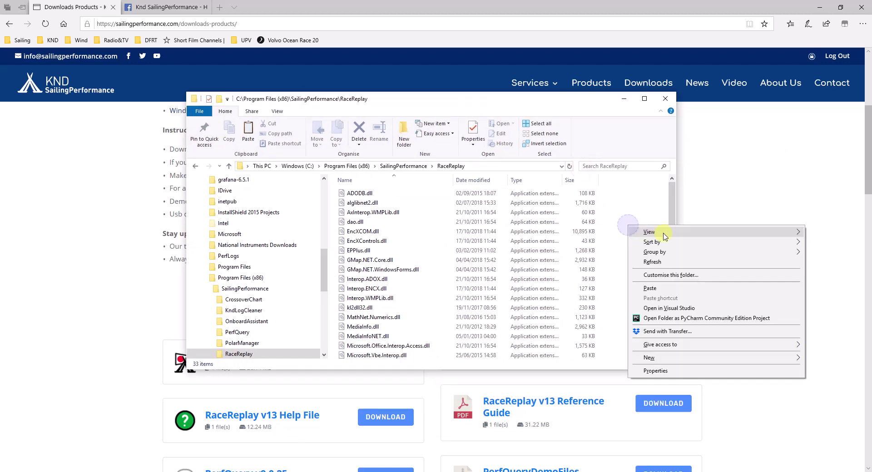
mouse_move(664, 234)
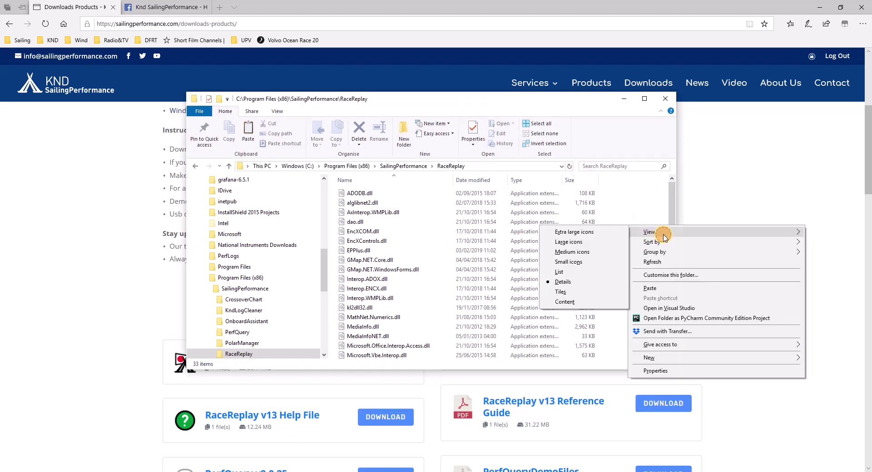
click(565, 273)
Step: Review the compatibility mode and run-as-administrator settings in RaceReplay.exe's properties, accept them and close the folder window
click(466, 269)
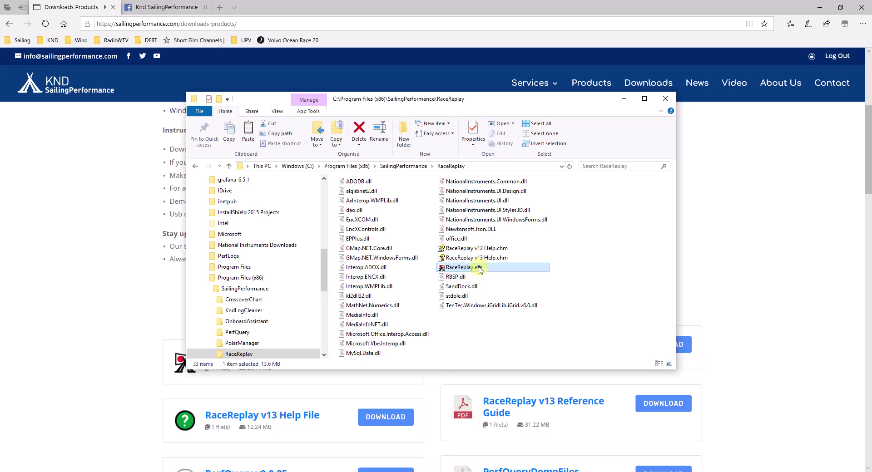
right_click(480, 271)
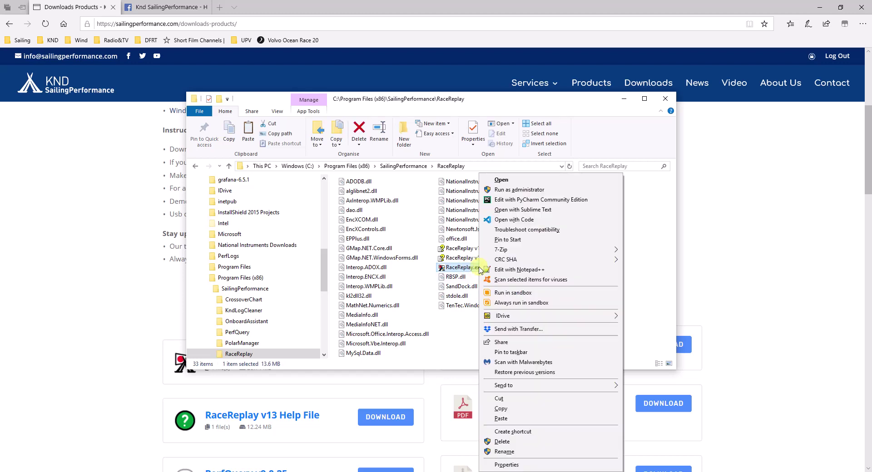
click(507, 465)
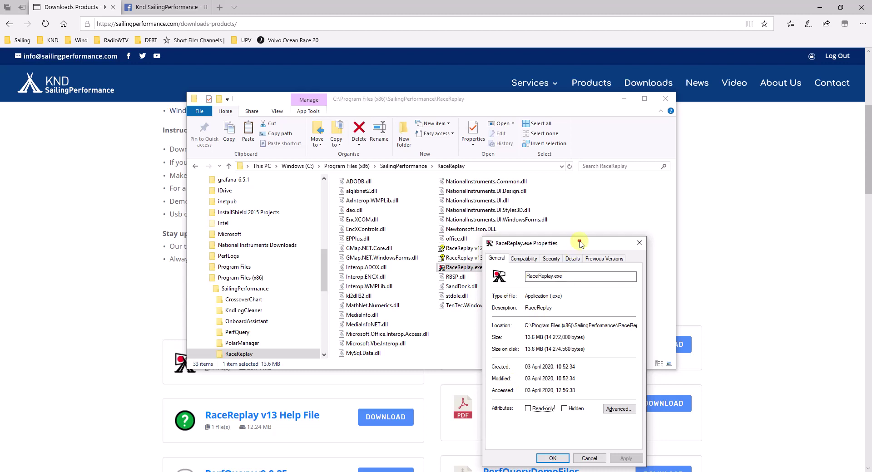
drag(578, 243, 510, 142)
click(458, 159)
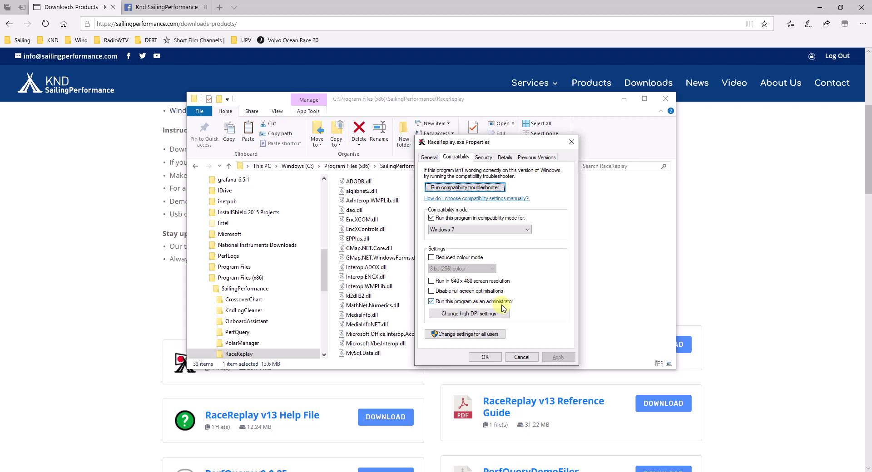
click(483, 357)
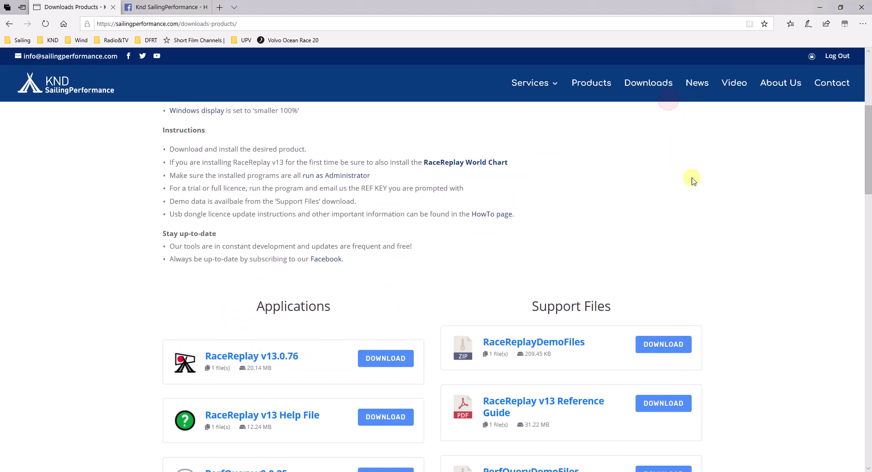
click(666, 99)
Step: Launch RaceReplay, highlight the reference key in the license window and cancel the license request
mouse_move(140, 471)
click(9, 471)
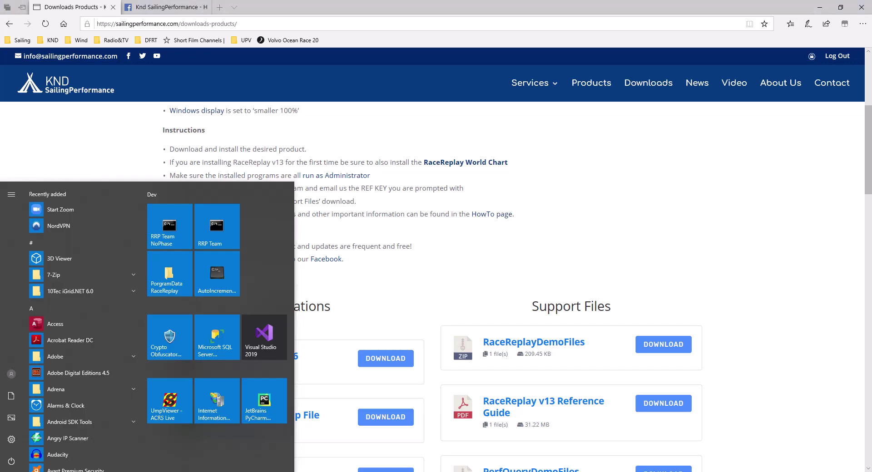
text(racer)
key(Return)
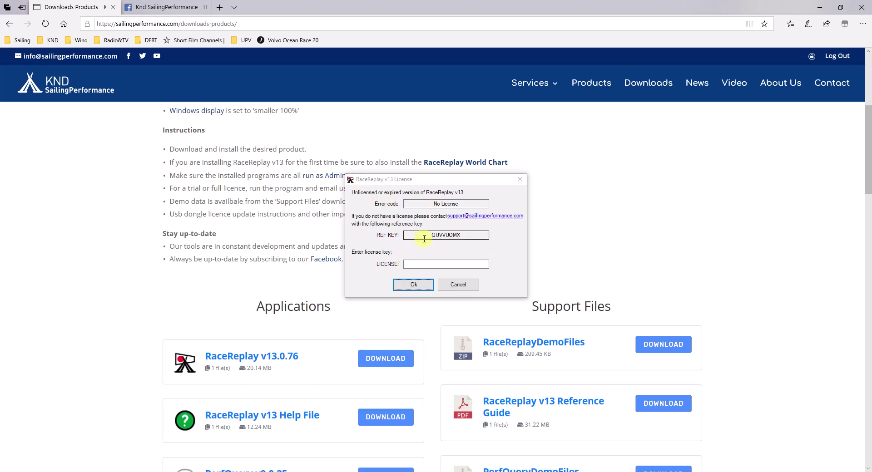
drag(426, 237, 474, 238)
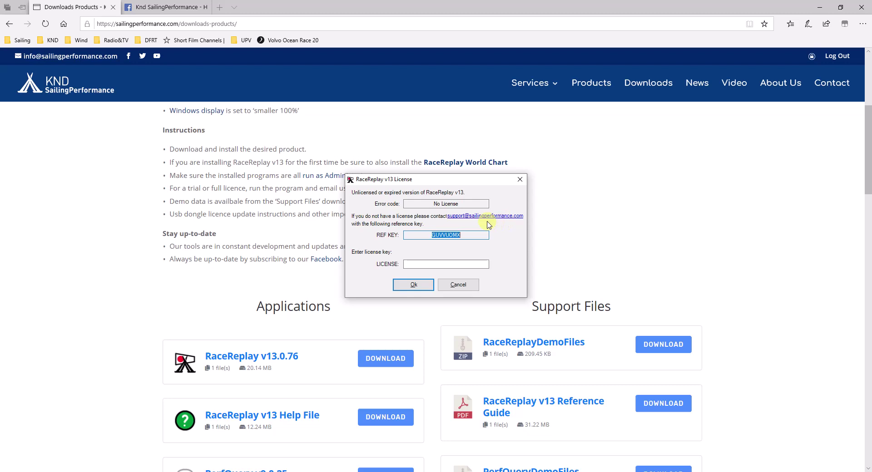
click(458, 286)
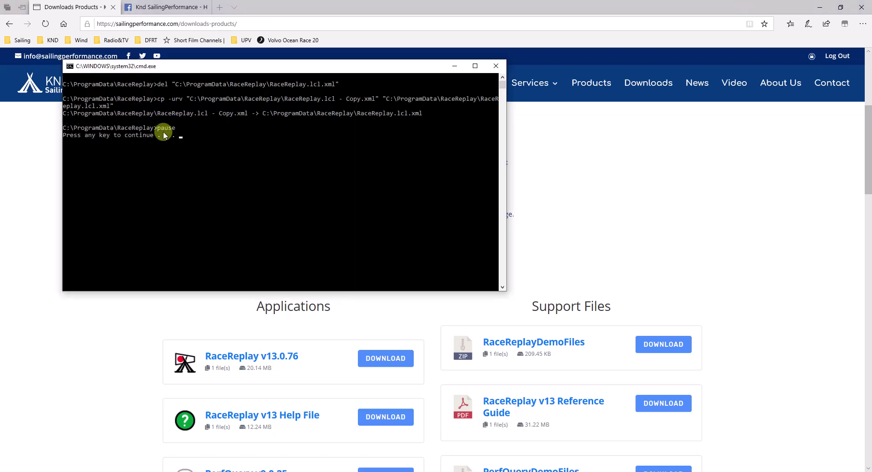
Step: Dismiss the finished license file script, launch RaceReplay again and reposition its main window slightly
key(Return)
click(18, 471)
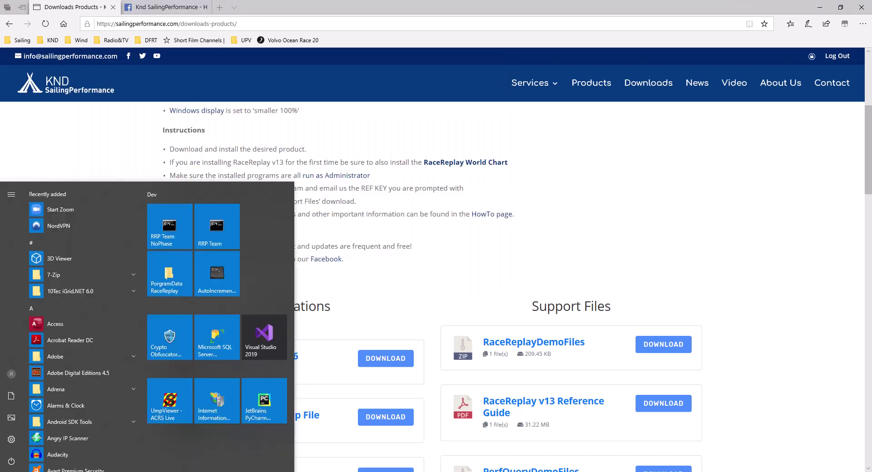
text(race)
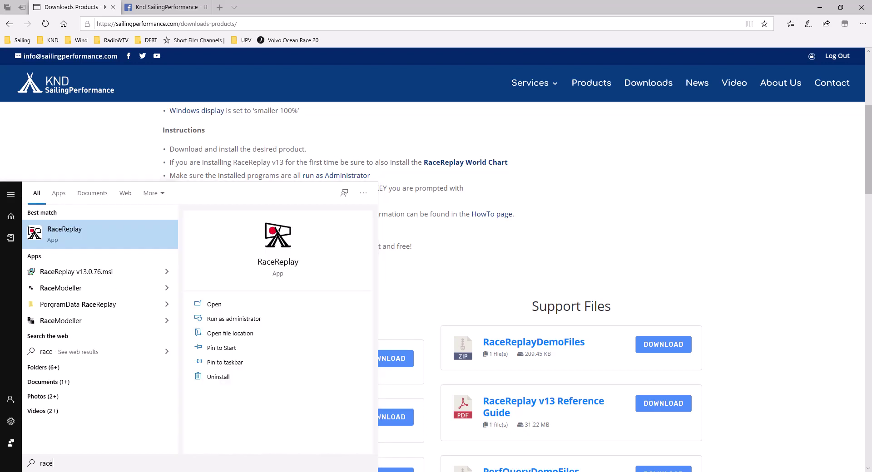
key(Return)
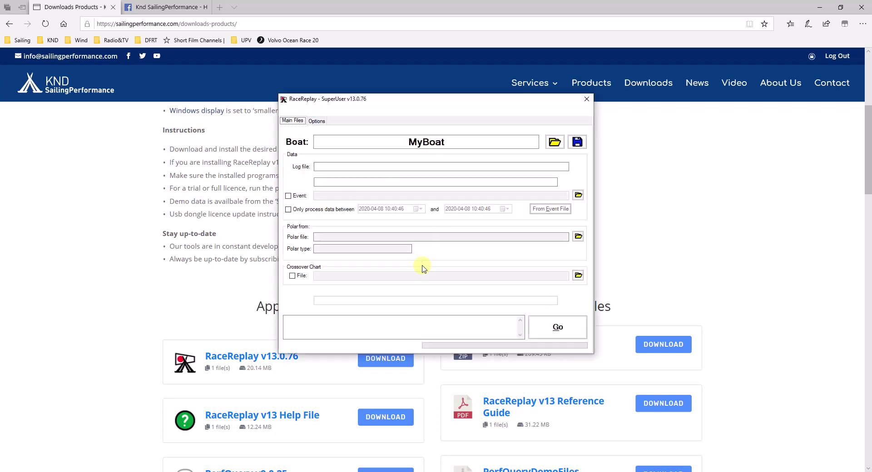
drag(455, 104, 439, 88)
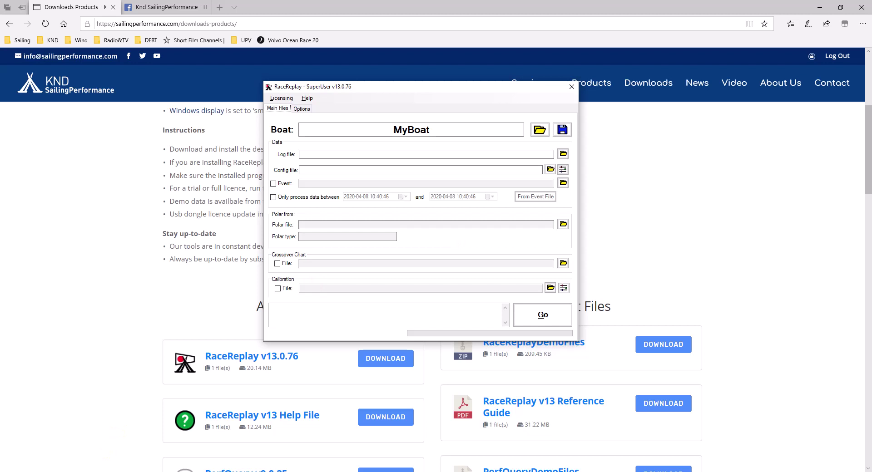
Step: Bring the D:\RaceReplayDemo folder window to the front and place it beside the RaceReplay window
mouse_move(107, 471)
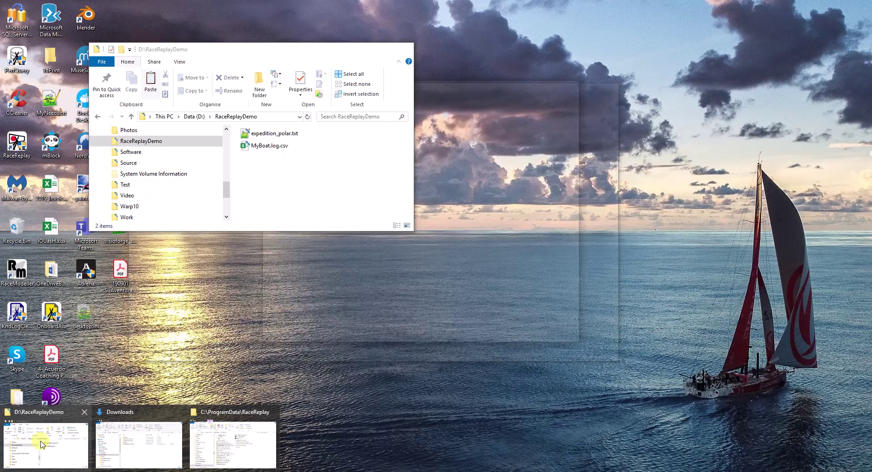
click(43, 447)
drag(308, 55, 292, 96)
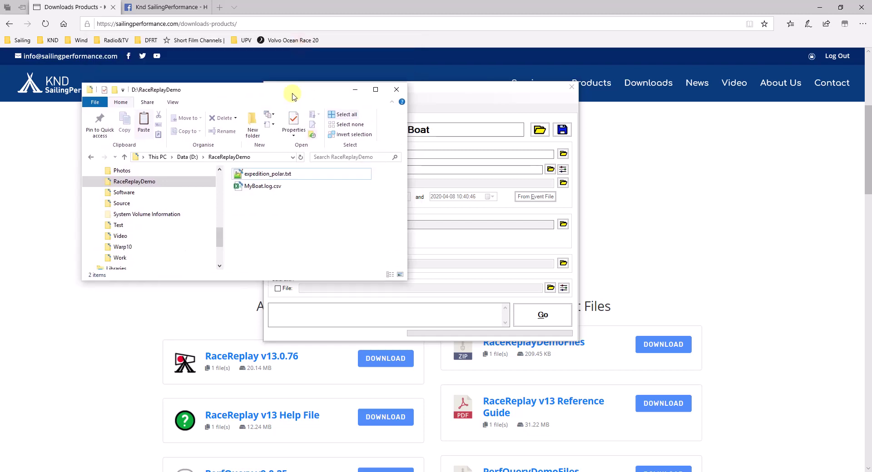
Step: Open MyBoat.log.csv in Notepad++, widen the window to examine the log's header columns and data rows, and minimise it
click(269, 192)
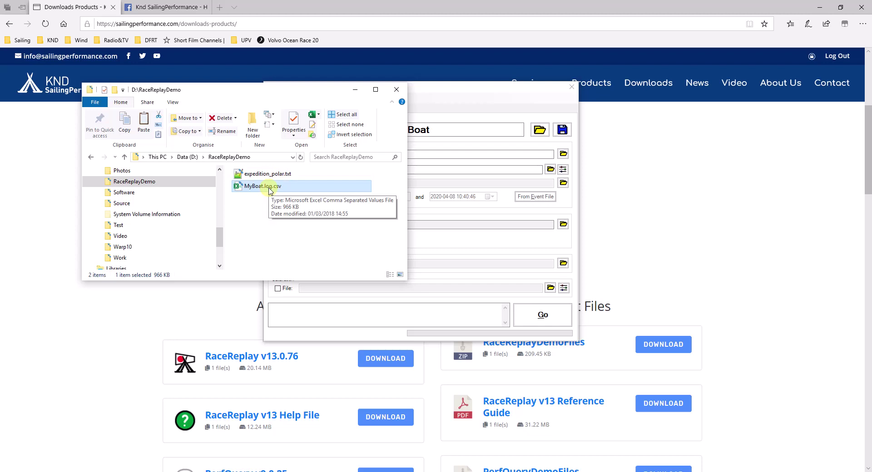
right_click(270, 191)
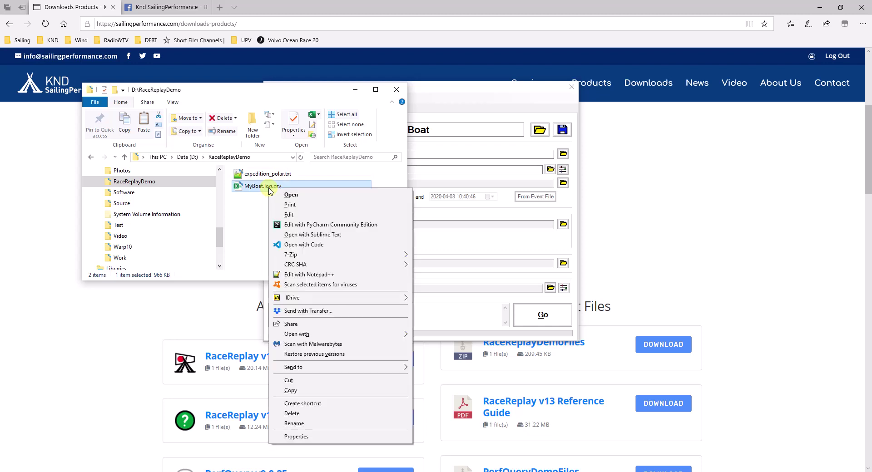
click(309, 275)
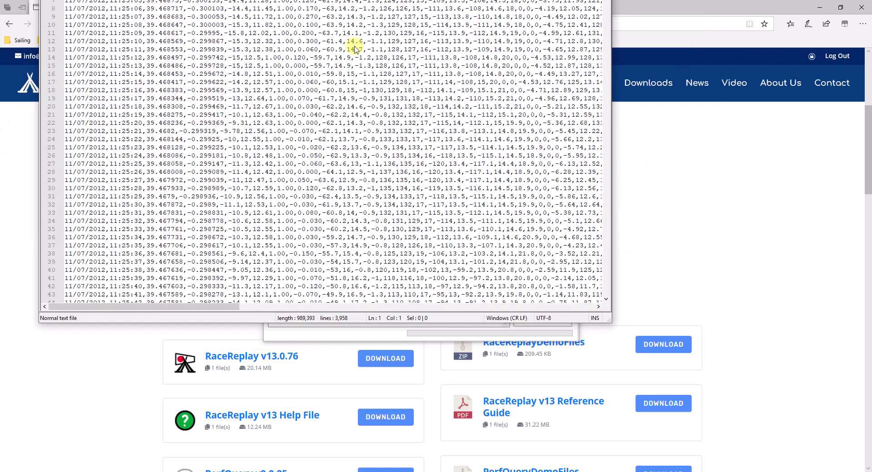
drag(356, 43, 398, 44)
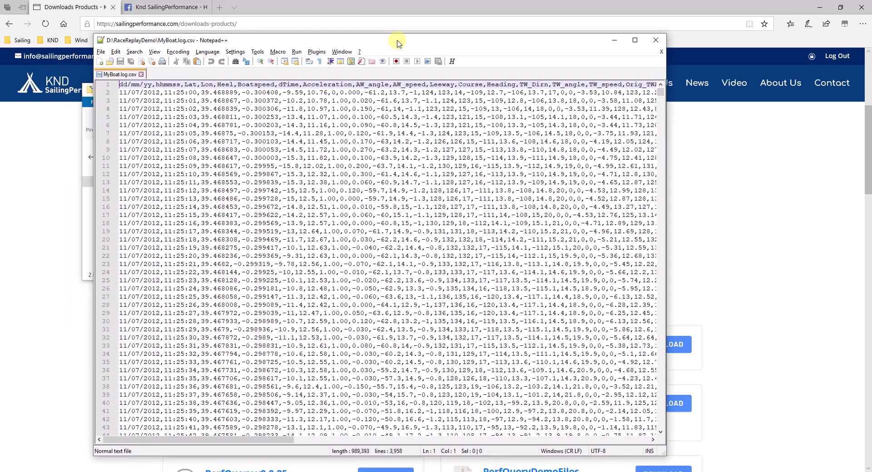
drag(666, 142, 788, 146)
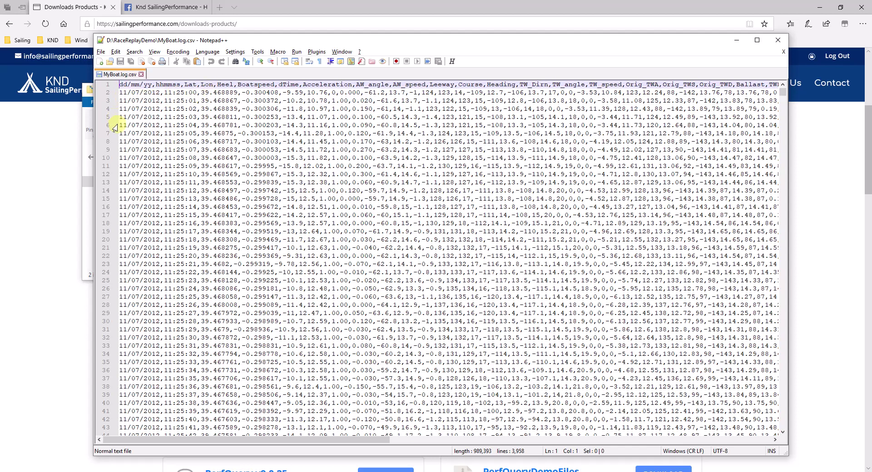
click(737, 40)
Step: Point out the boat name in RaceReplay, open the program's options and arrange its window beside the RaceReplayDemo folder window
click(460, 99)
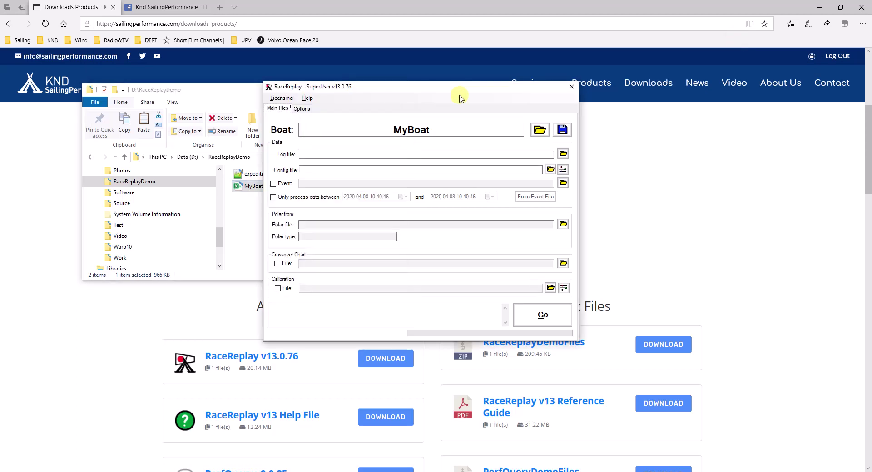
drag(460, 88, 507, 74)
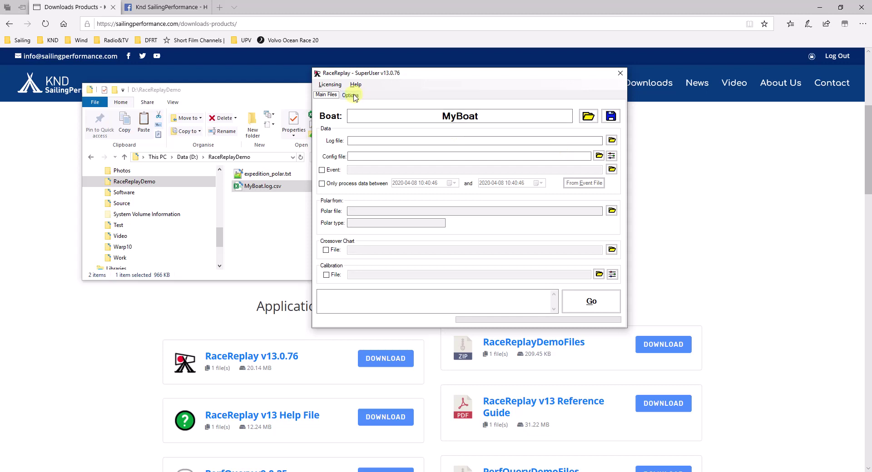
double_click(470, 116)
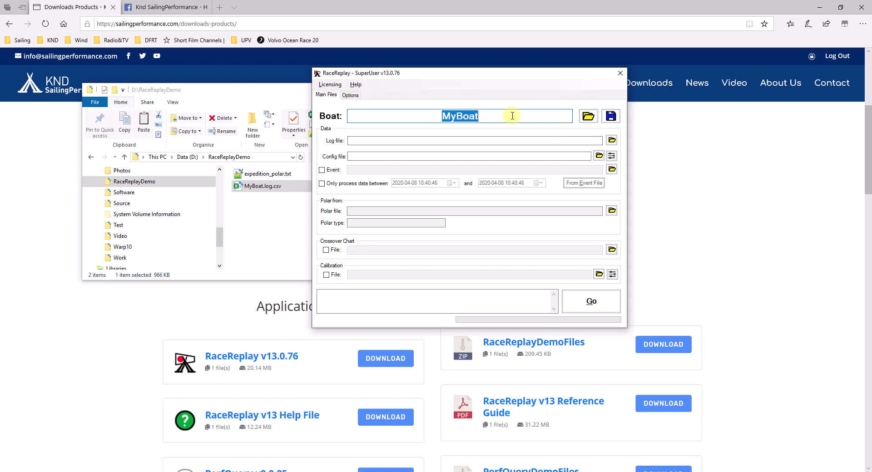
click(350, 95)
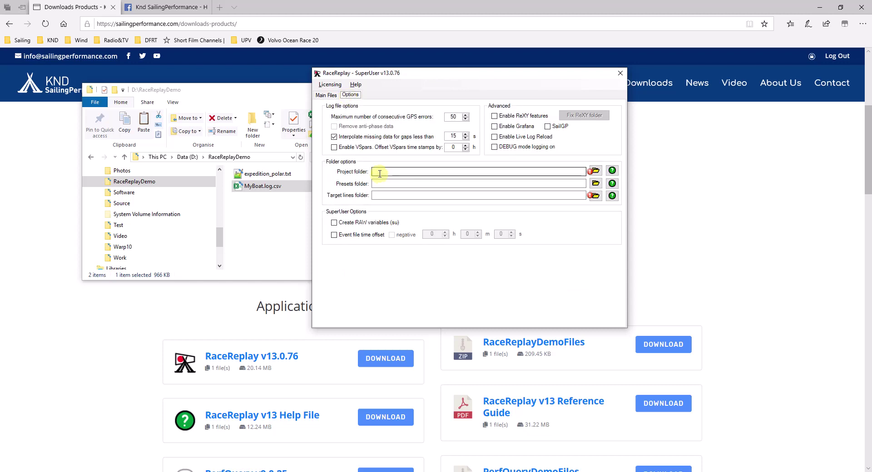
click(270, 96)
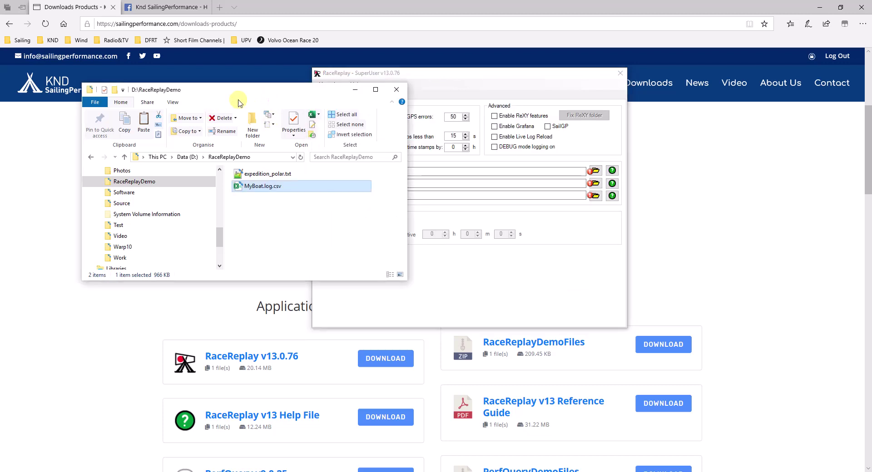
drag(254, 96, 191, 110)
drag(431, 76, 483, 75)
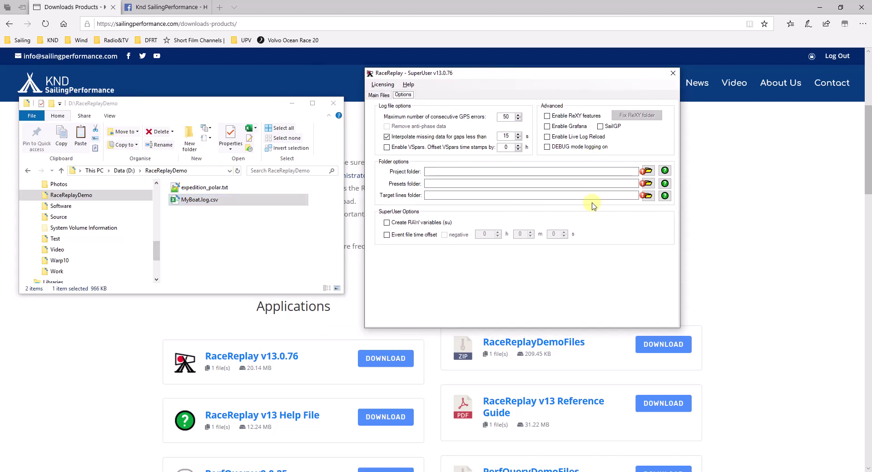
Step: Set RaceReplay's project folder to D:\RaceReplayDemo
click(649, 172)
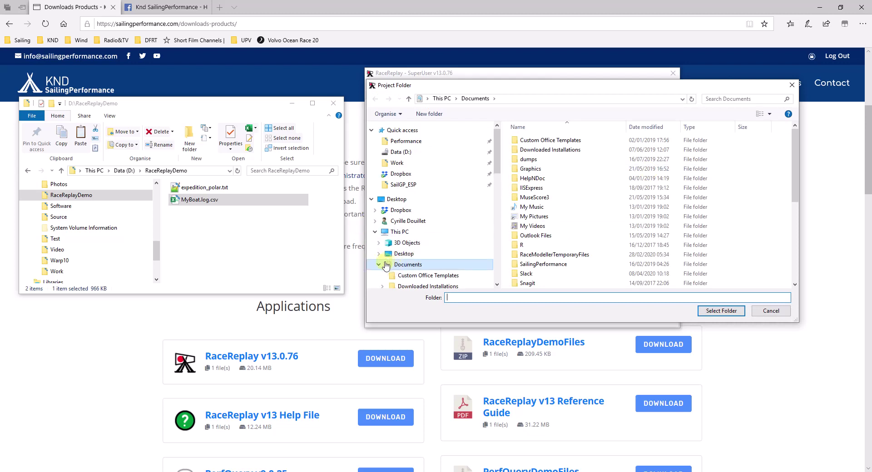
scroll(399, 250, down, 3)
click(400, 248)
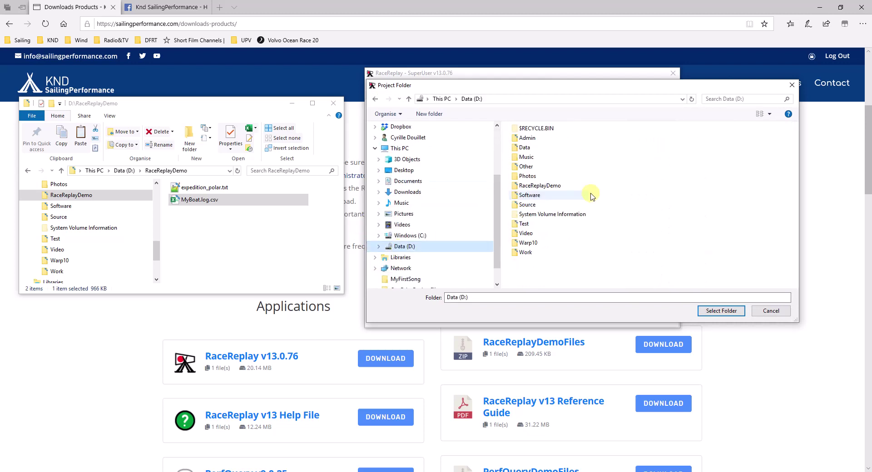
click(550, 186)
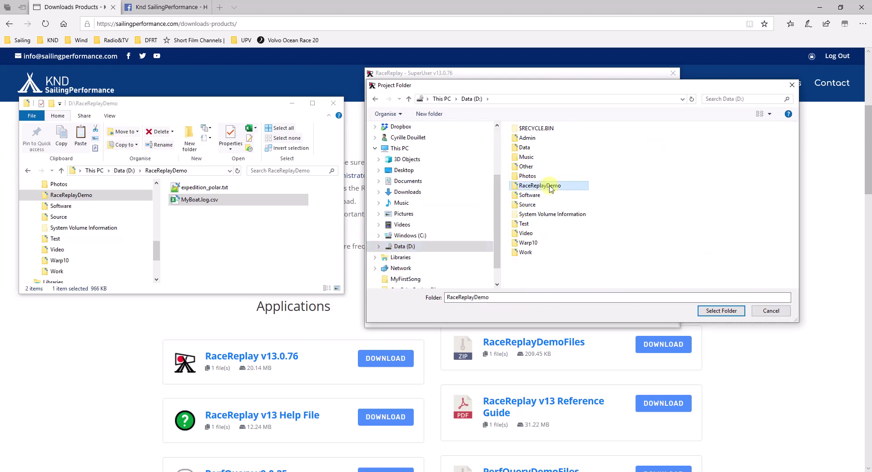
click(725, 314)
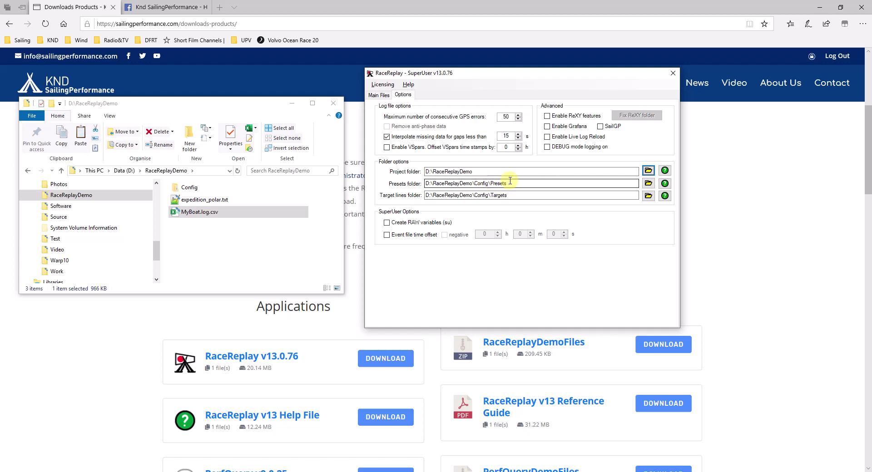
Step: Inspect the Config folder inside D:\RaceReplayDemo, go back up one level and return to RaceReplay's Main Files settings
double_click(189, 190)
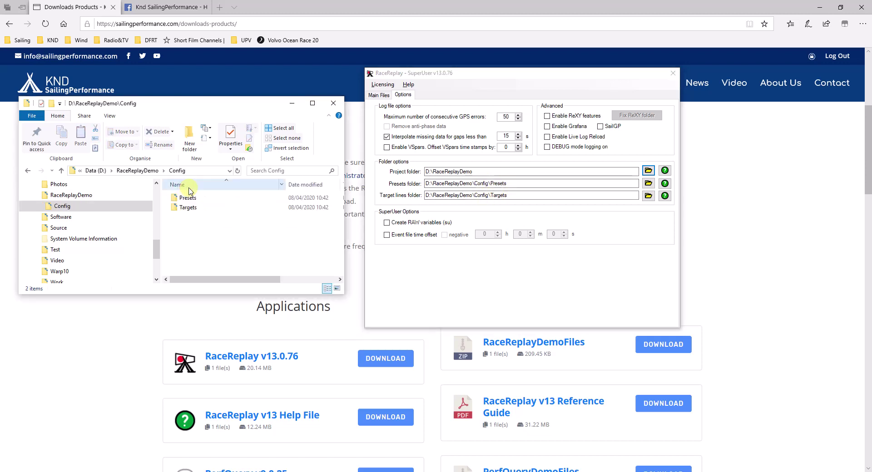
key(alt+Up)
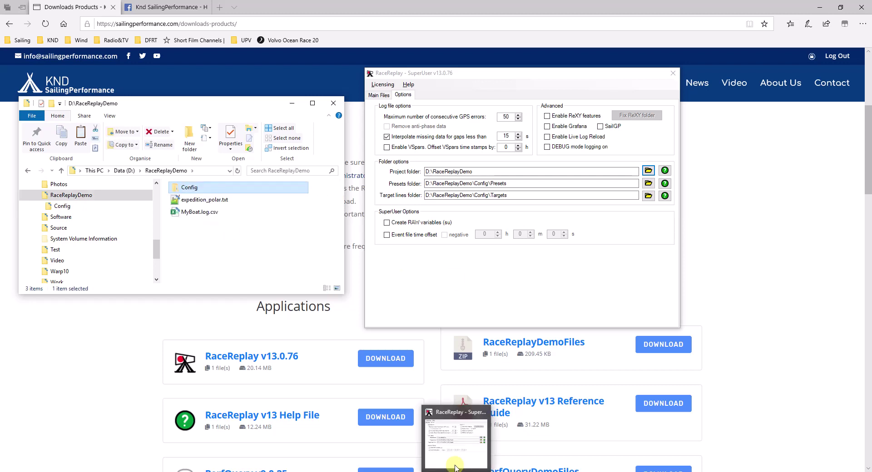
click(382, 95)
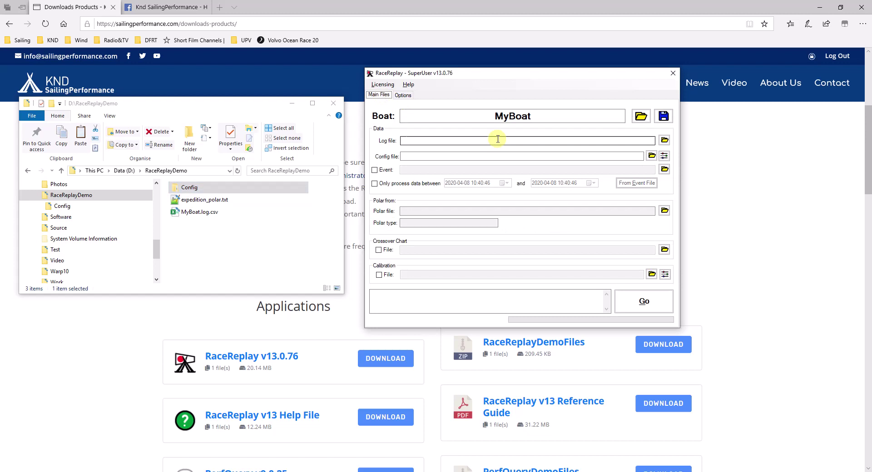
Step: Load MyBoat.log.csv from D:\RaceReplayDemo as the log file
click(665, 141)
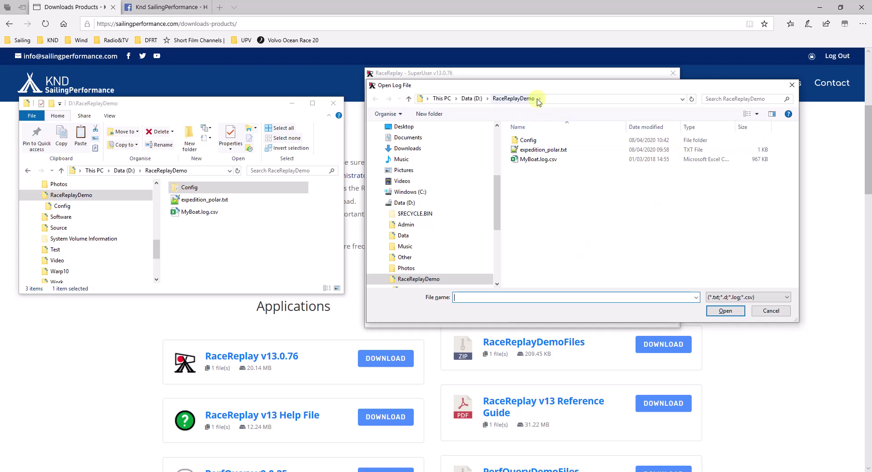
double_click(538, 161)
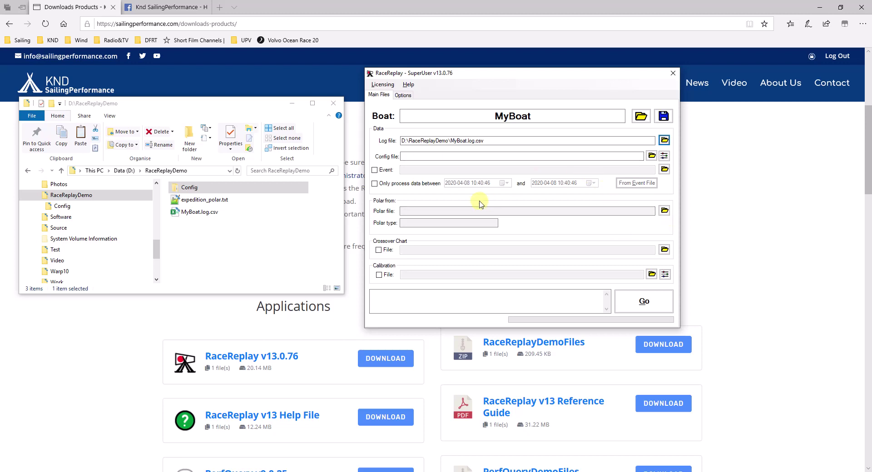
Step: Load expedition_polar.txt from D:\RaceReplayDemo as the polar file, using the Expedition polar (*.txt) file type
click(664, 212)
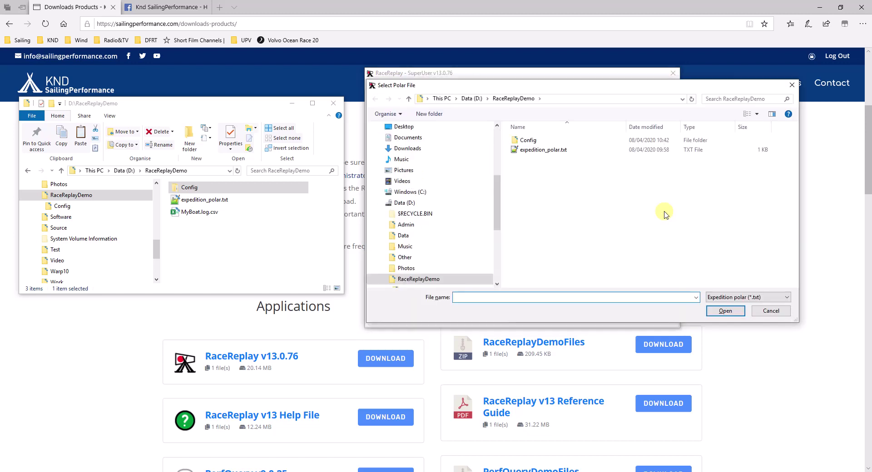
click(734, 300)
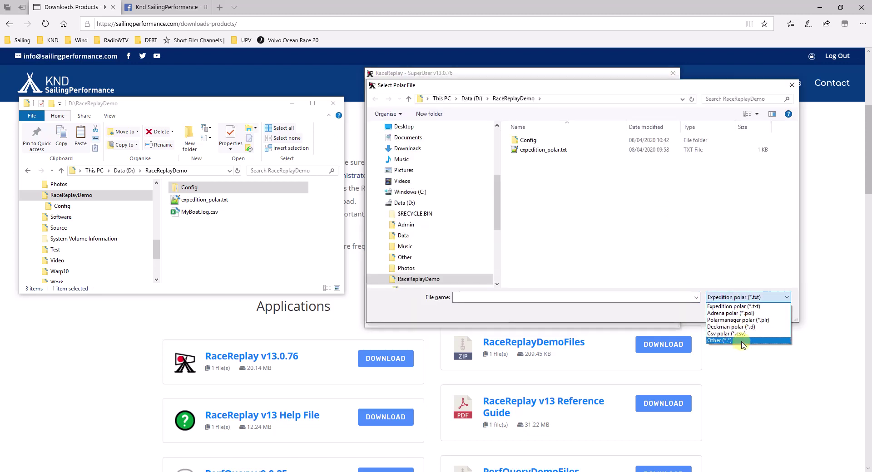
click(743, 307)
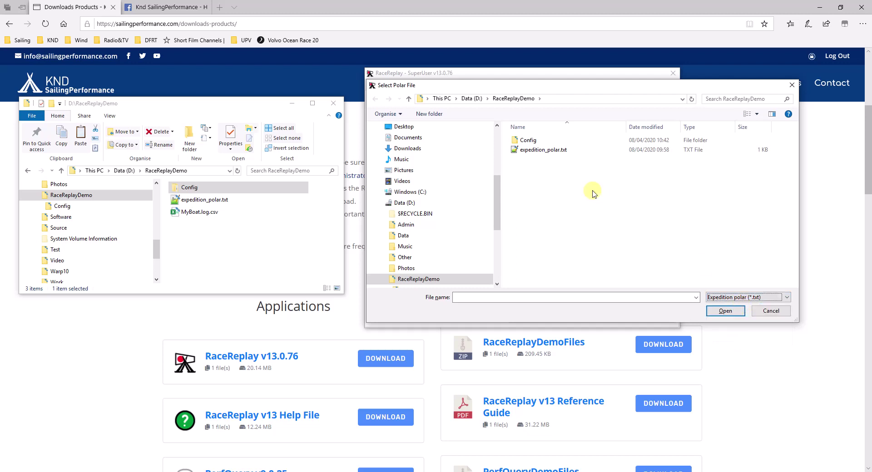
click(546, 154)
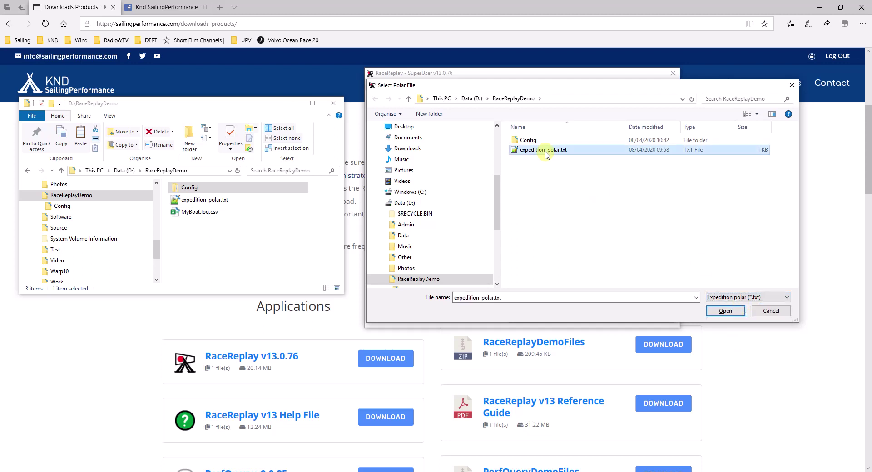
click(726, 311)
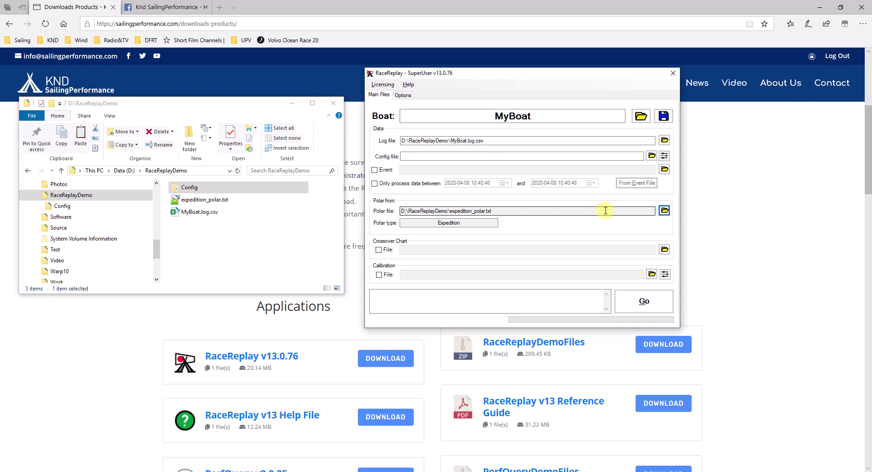